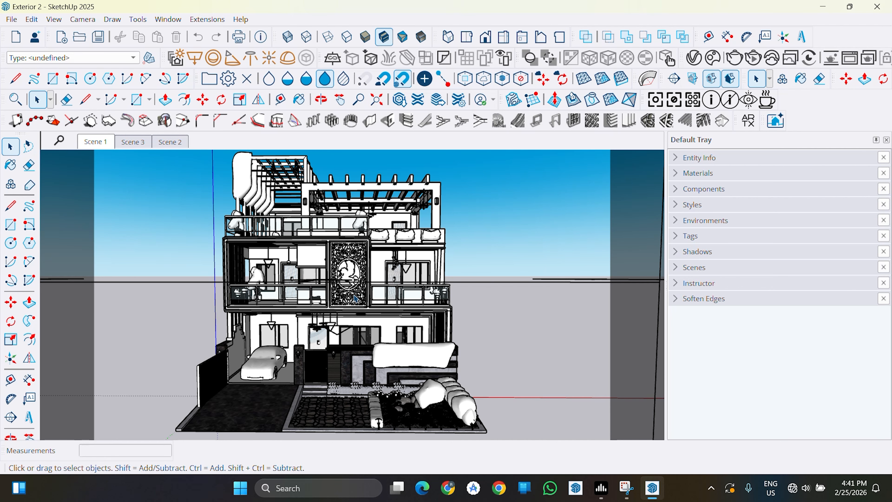
Examine the house exterior from several angles, including the upper balconies, carved screen, ground-floor facade, driveway and front garden.
scroll(245, 268, "up", 5)
scroll(258, 271, "up", 3)
middle_click_drag(258, 272, 267, 172)
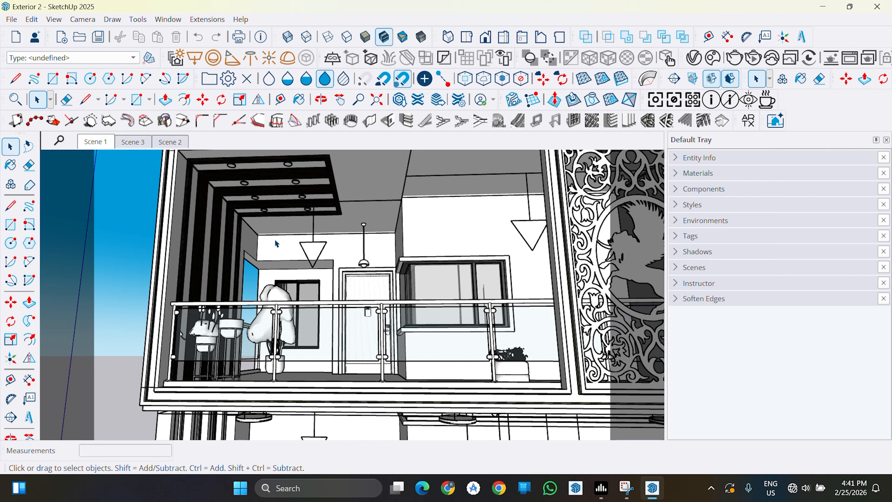
scroll(265, 248, "down", 6)
middle_click_drag(333, 295, 404, 302)
scroll(492, 298, "up", 5)
scroll(457, 290, "up", 3)
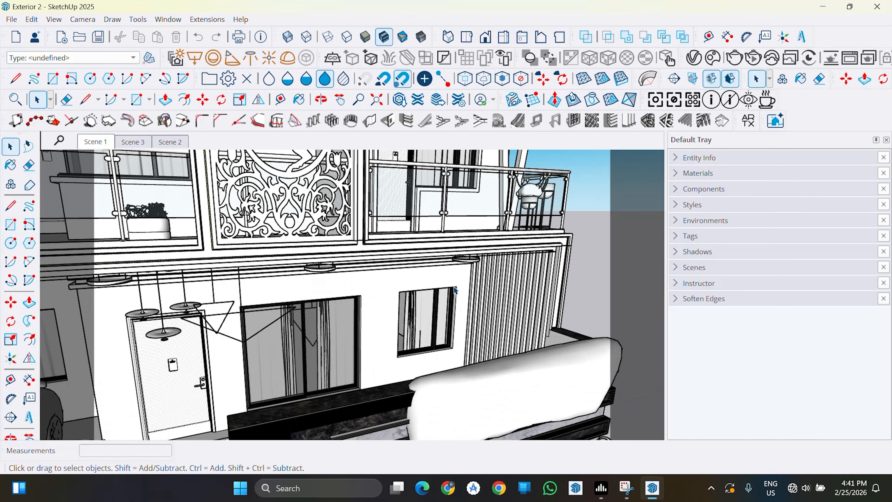
scroll(502, 295, "down", 2)
scroll(359, 294, "down", 2)
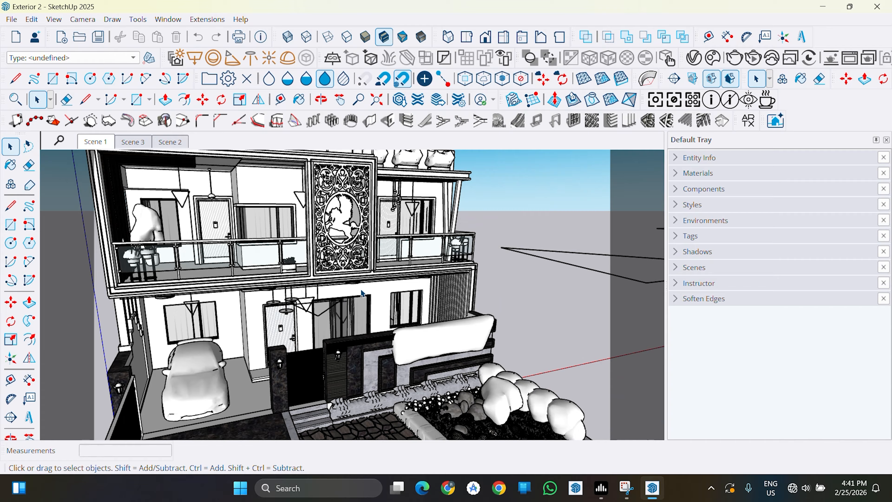
middle_click_drag(359, 294, 409, 273)
scroll(407, 281, "down", 3)
scroll(364, 324, "up", 5)
middle_click_drag(363, 326, 176, 374)
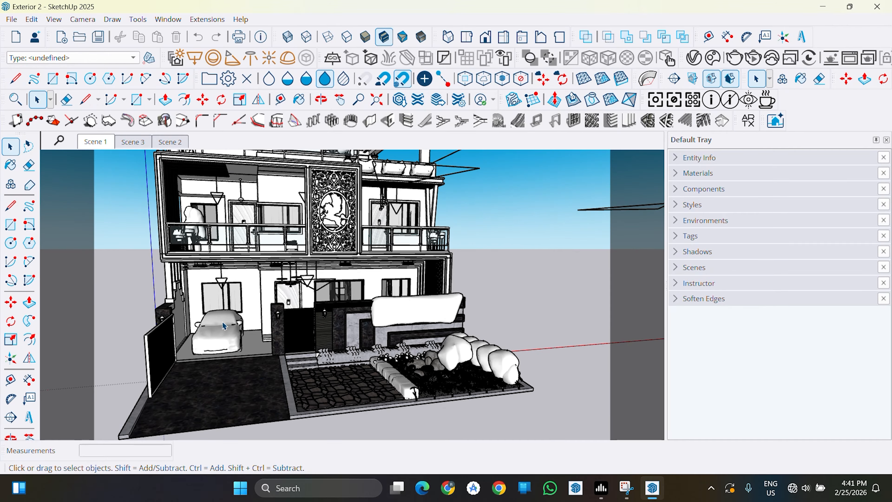
Open the materials browser and look through the materials used in the model.
left_click(700, 173)
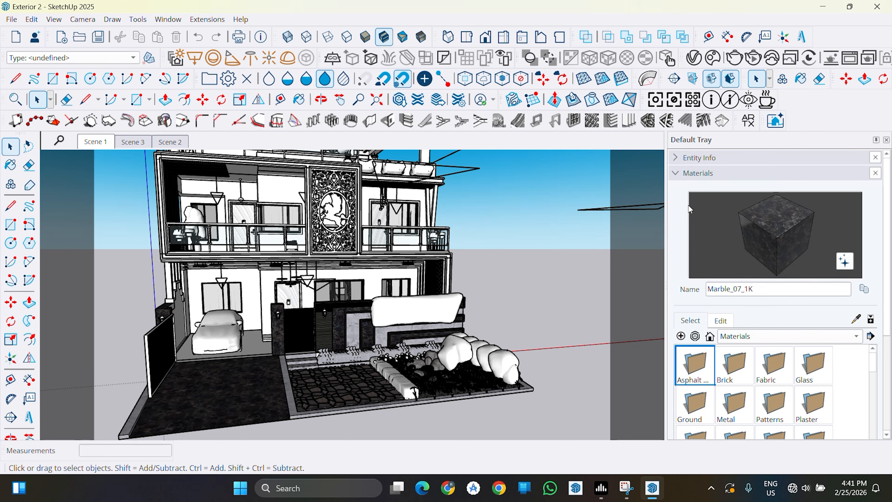
left_click(727, 336)
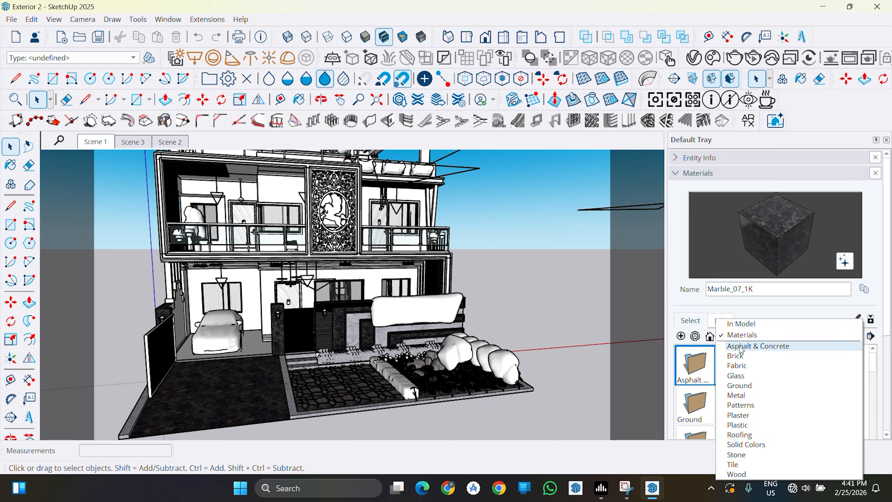
left_click(742, 323)
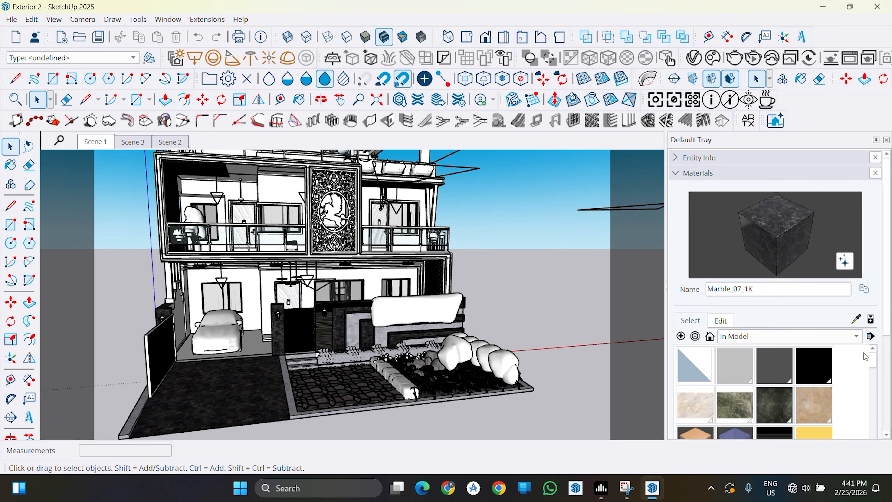
left_click_drag(873, 360, 854, 360)
Browse the Stone material collection and pick its dark stone swatch without painting anything.
left_click(730, 336)
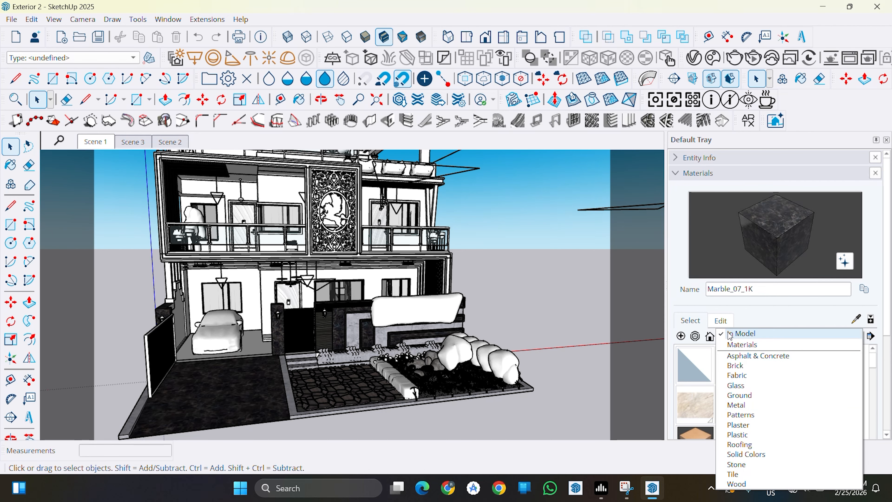
left_click(767, 465)
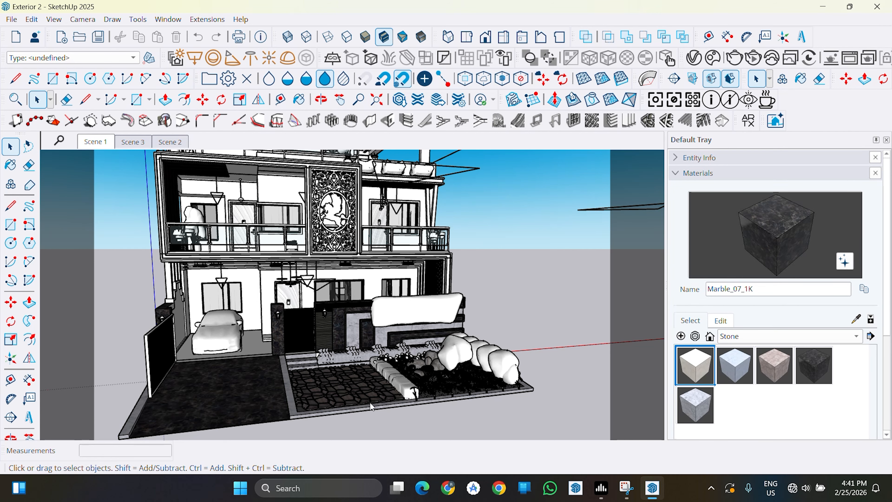
key("b")
left_click(808, 343)
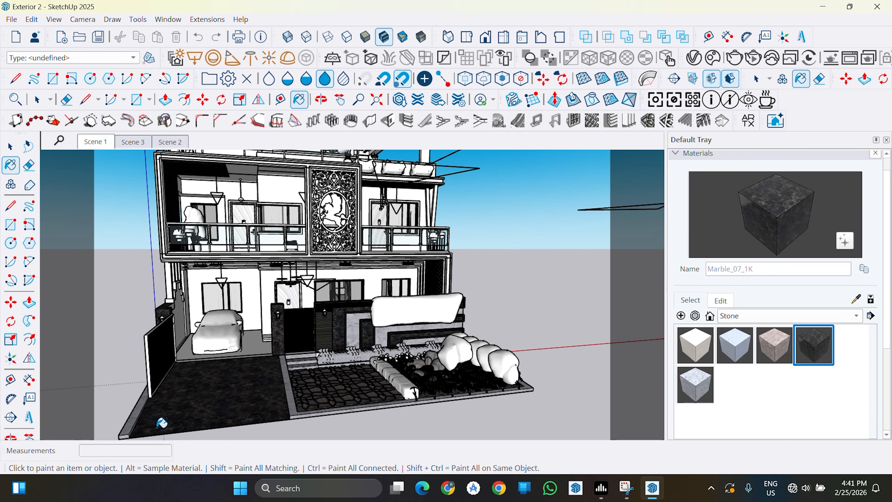
key("space")
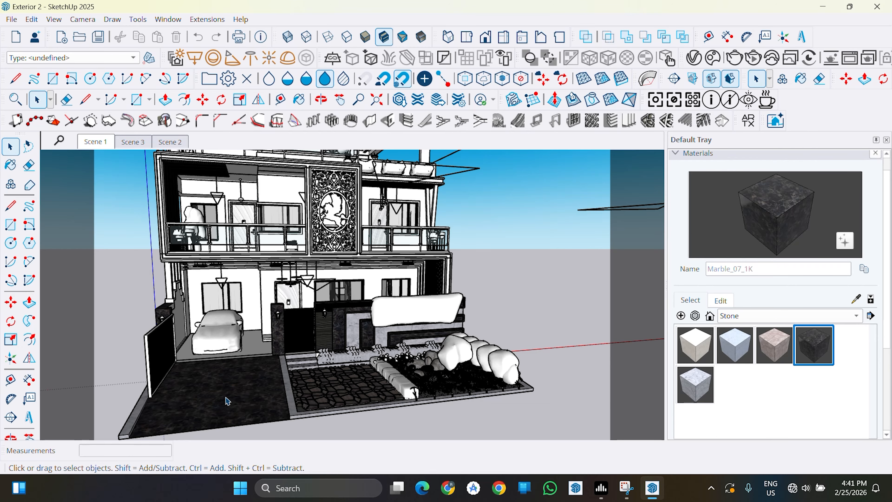
View the marble-clad front boundary wall up close and bring up the V-Ray Asset Editor.
scroll(345, 332, "up", 5)
scroll(321, 326, "up", 4)
middle_click_drag(272, 314, 301, 318)
scroll(272, 330, "up", 2)
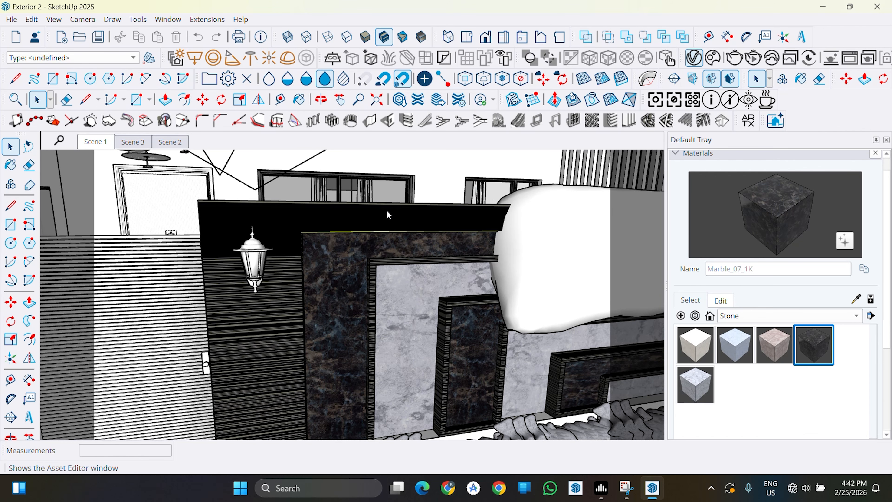
scroll(389, 215, "down", 1)
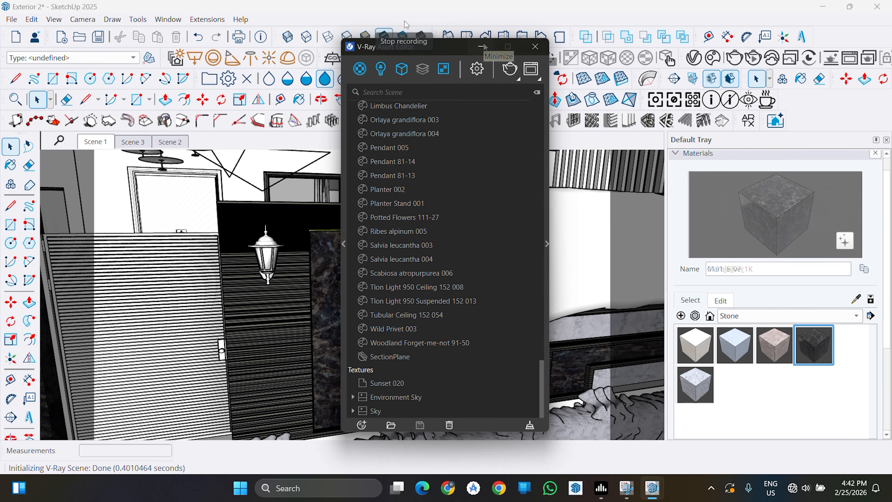
left_click(482, 47)
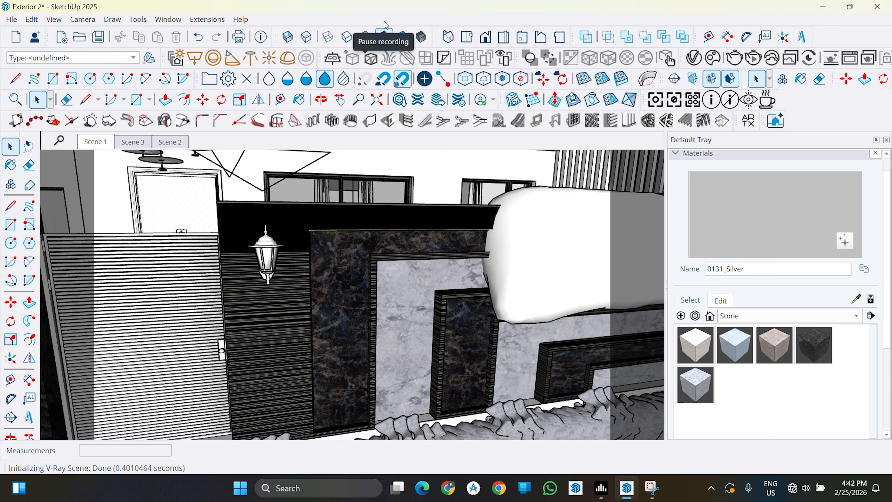
left_click(384, 35)
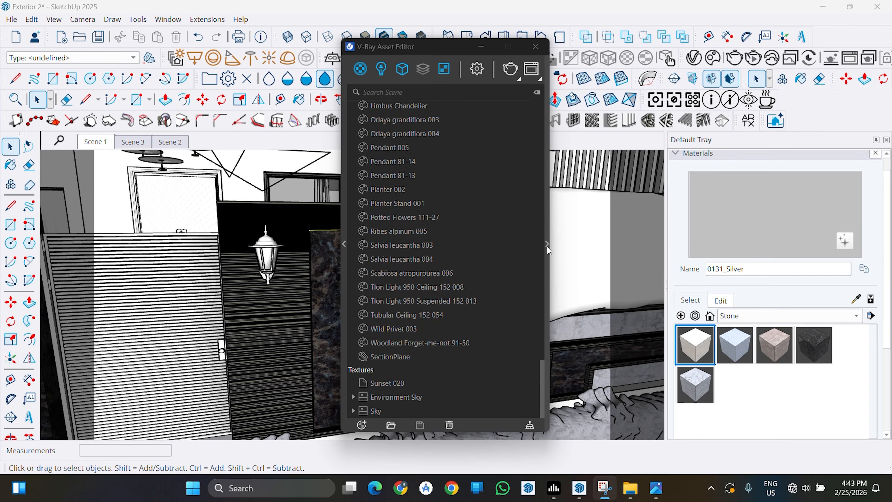
Expand the V-Ray asset properties and review the settings of the rectangle lights, spot lights and SunLight.
scroll(206, 320, "down", 3)
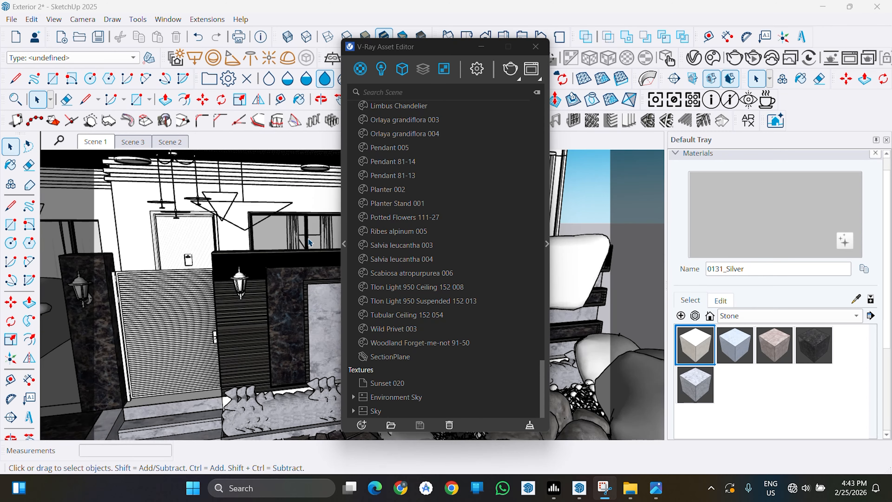
middle_click_drag(262, 325, 232, 318)
scroll(279, 323, "up", 3)
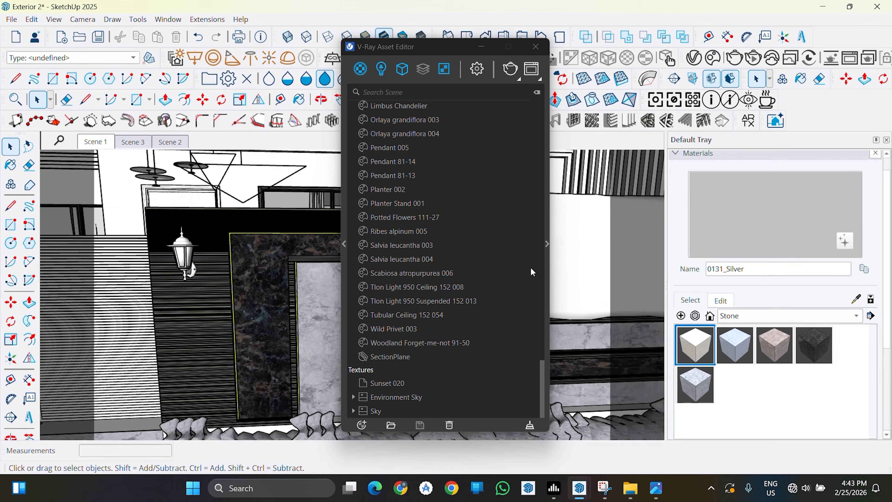
left_click(545, 257)
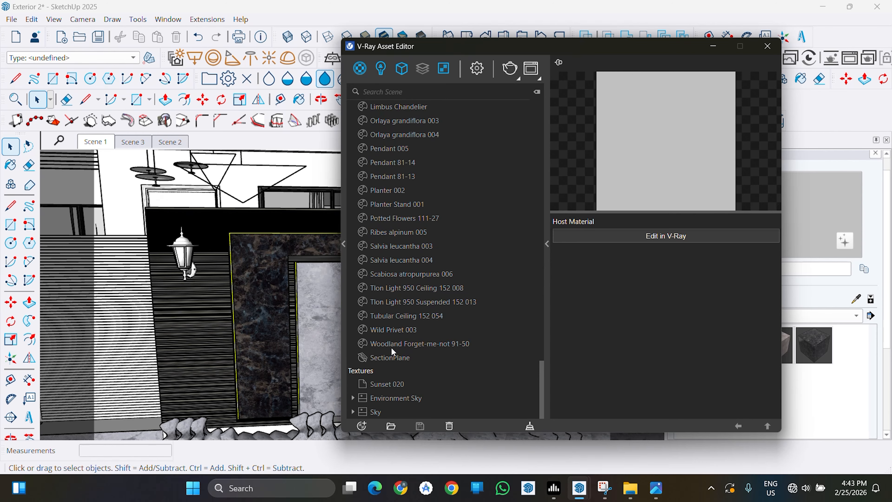
left_click_drag(538, 393, 533, 300)
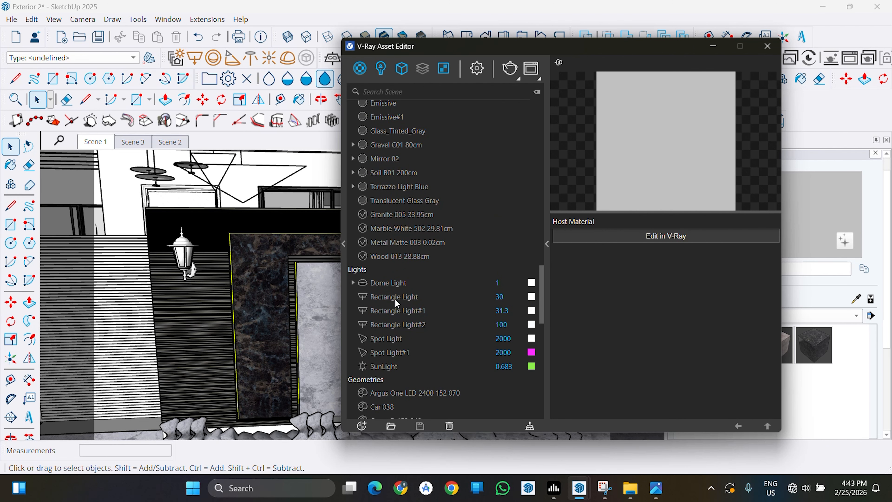
left_click(408, 299)
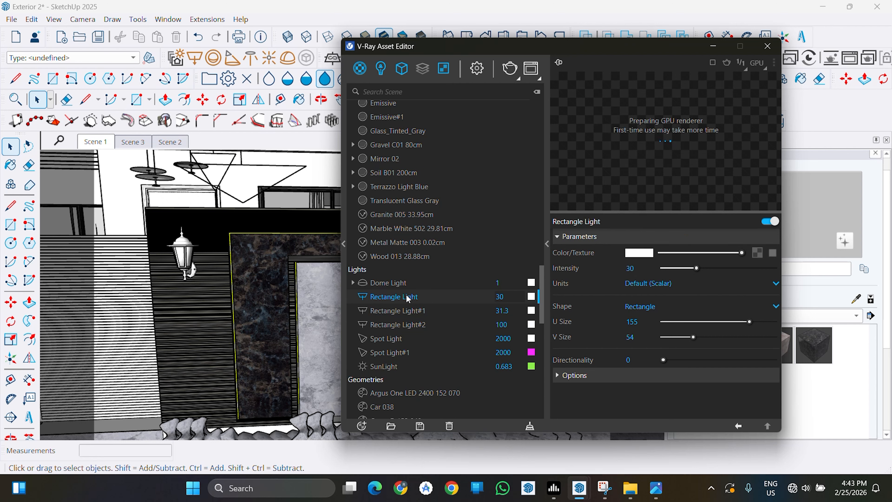
left_click(409, 315)
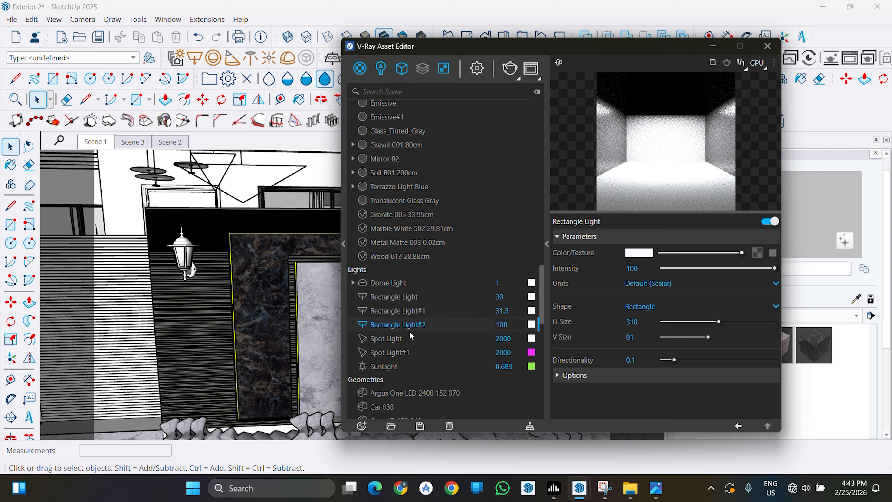
left_click(406, 339)
left_click(404, 354)
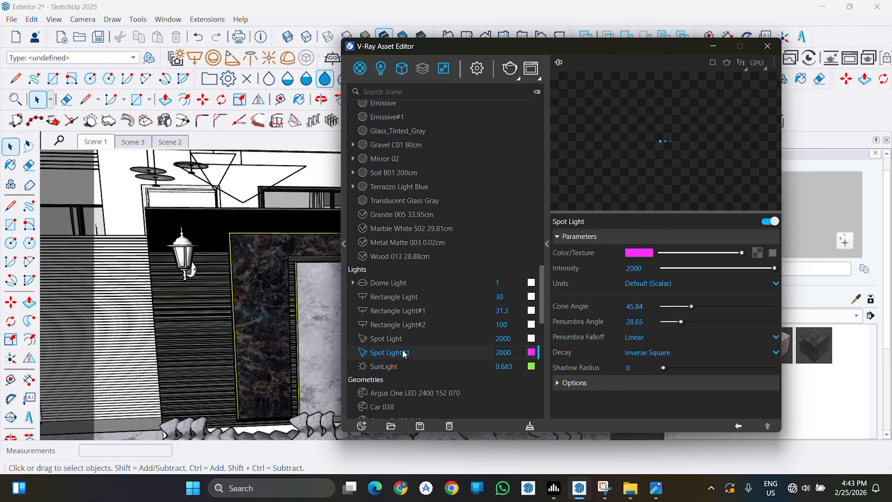
left_click(404, 371)
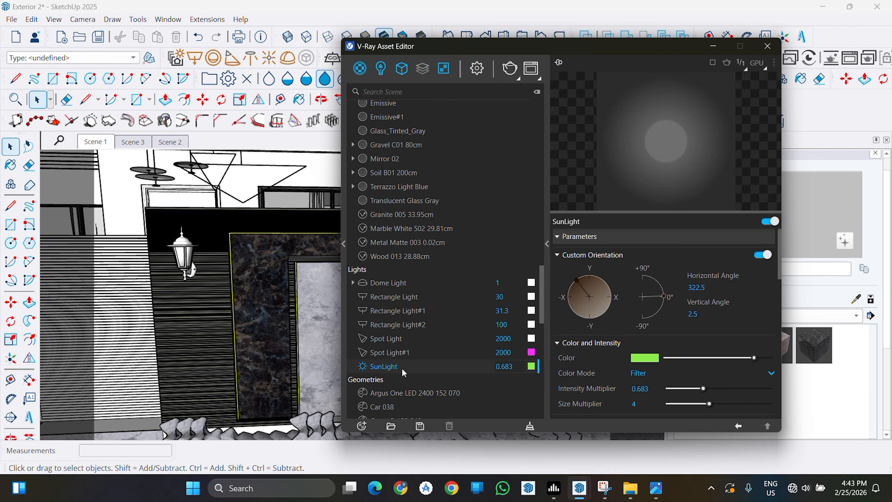
Inspect the Wood 013 28.88cm and Metal Matte 003 0.02cm materials alongside the front gate area.
scroll(393, 285, "up", 2)
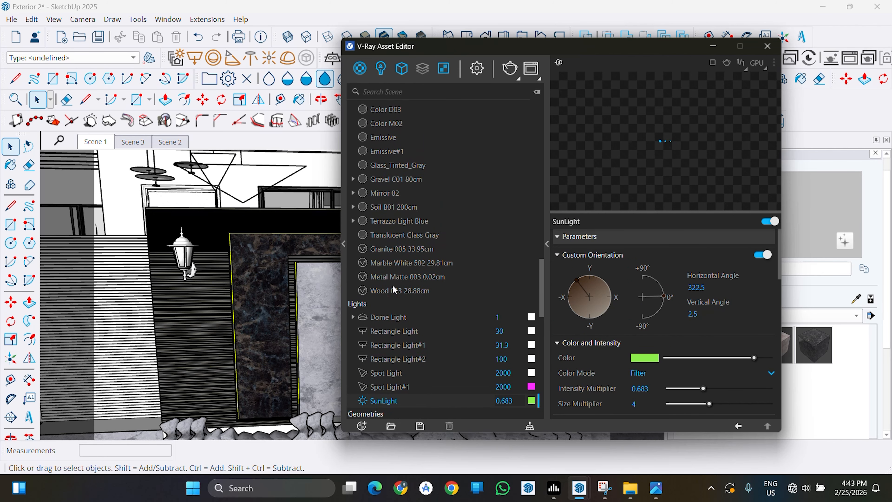
left_click(402, 295)
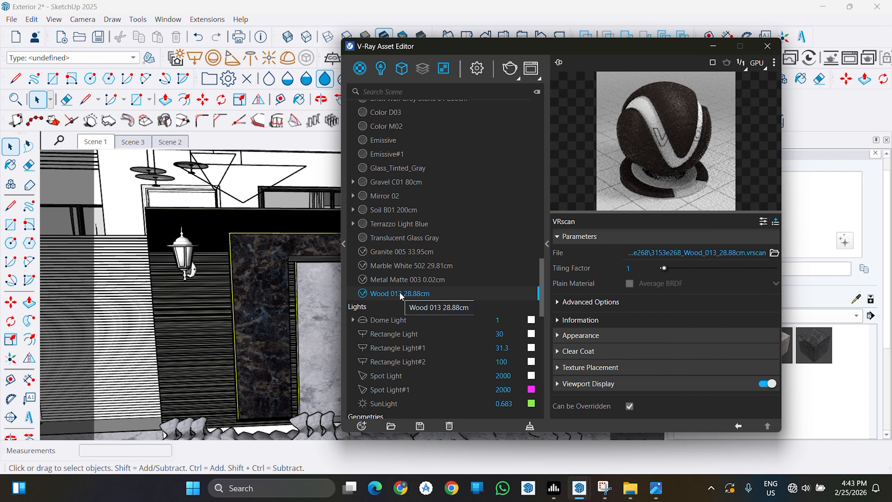
key("XF86MonBrightnessUp")
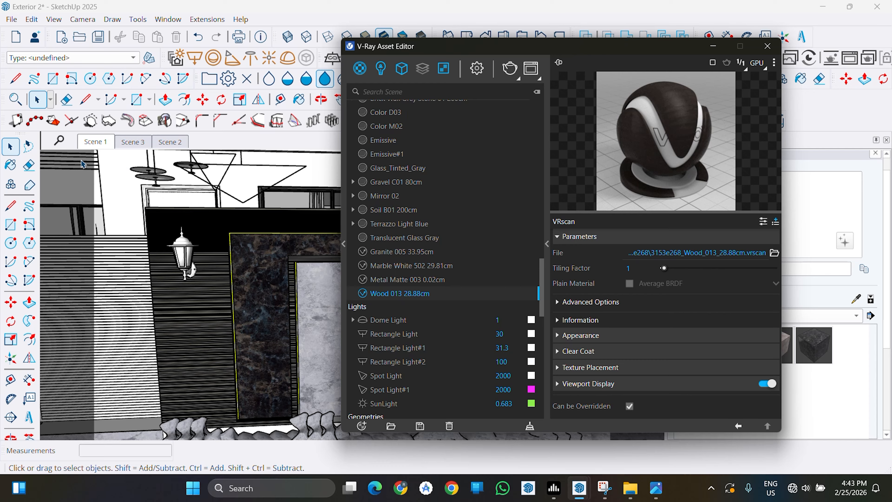
left_click(424, 280)
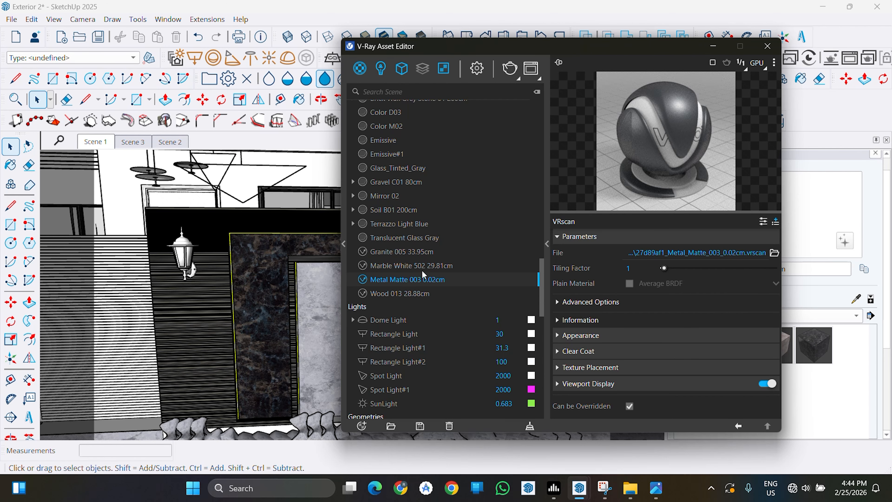
scroll(203, 329, "down", 4)
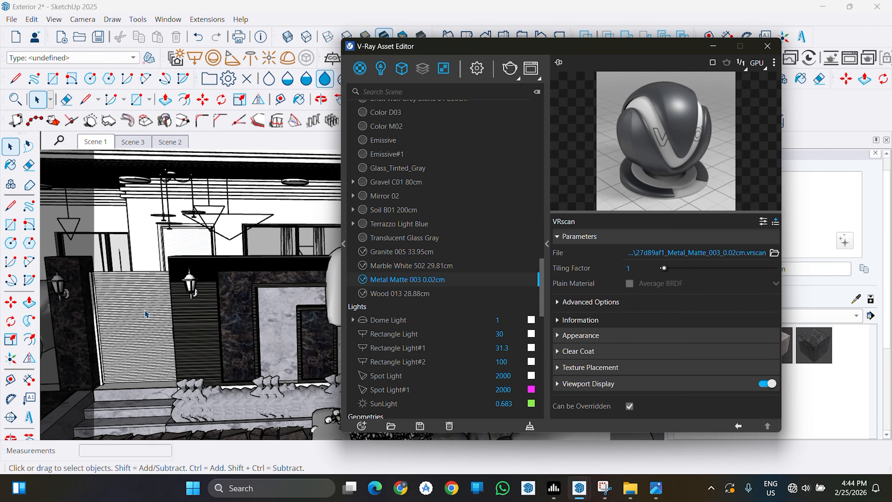
Inspect the Marble White 502 29.81cm material and view the floor near the ground-floor entrance.
left_click(437, 268)
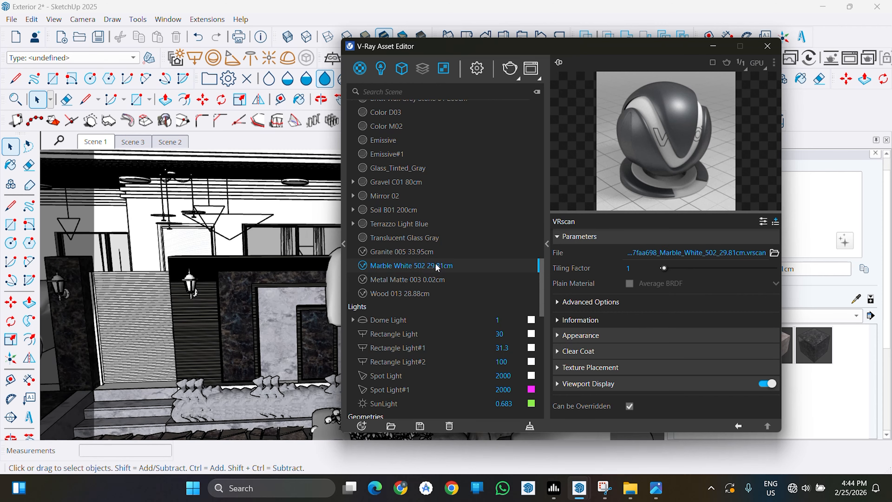
mouse_move(228, 274)
middle_mouse_down()
mouse_move(429, 270)
mouse_move(412, 265)
middle_mouse_up()
scroll(257, 407, "down", 5)
scroll(258, 407, "up", 8)
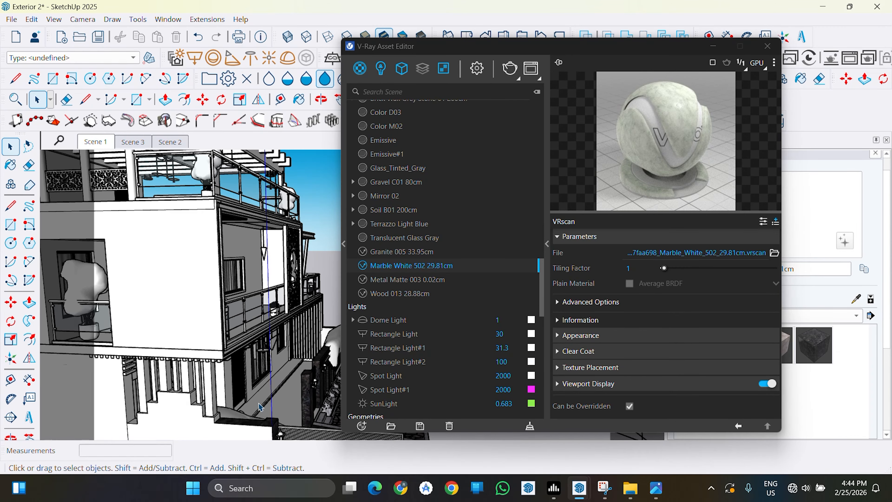
scroll(254, 404, "up", 3)
mouse_move(253, 404)
middle_mouse_down()
mouse_move(247, 394)
mouse_move(284, 398)
mouse_move(258, 407)
middle_mouse_up()
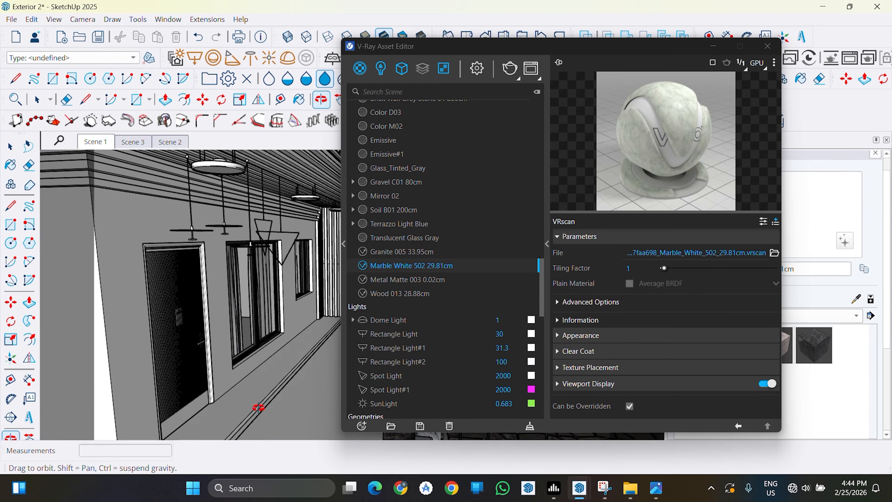
Inspect the Granite 005 33.95cm material and view the projecting window surround on the balcony up close.
left_click(405, 257)
middle_click_drag(278, 364, 211, 247)
scroll(211, 180, "up", 4)
scroll(214, 207, "up", 2)
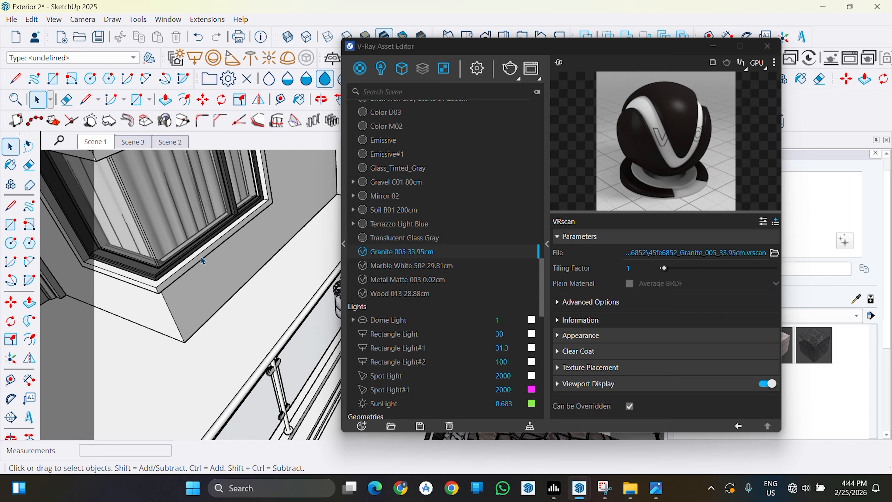
Inspect the Translucent Glass Gray and Emissive materials and examine the yellow emissive edging around the front wall's marble panels.
left_click(413, 238)
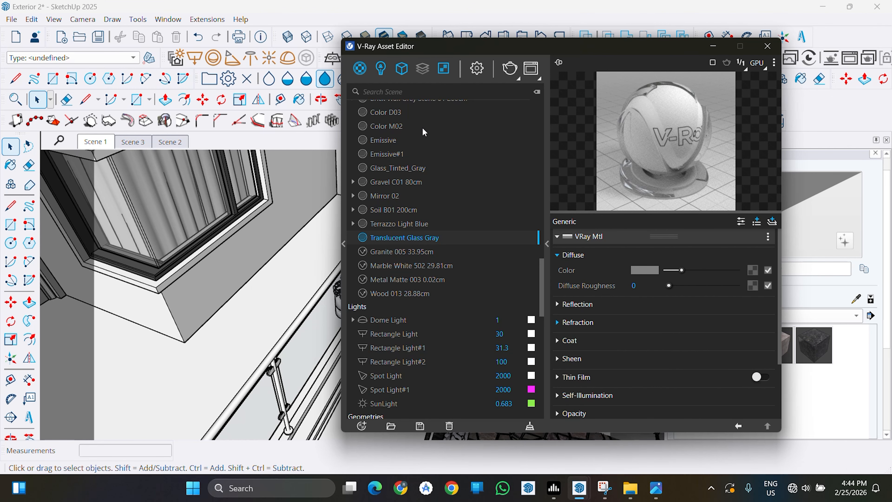
left_click(422, 138)
scroll(245, 327, "down", 8)
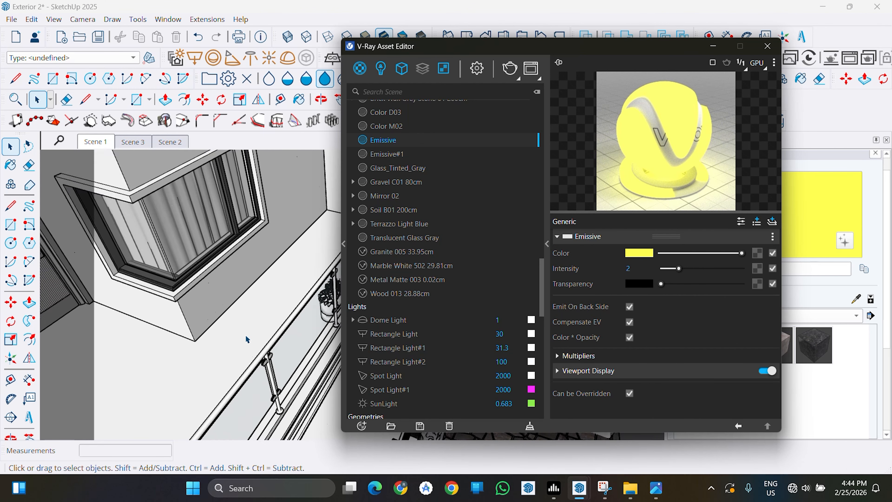
middle_click_drag(227, 314, 180, 308)
mouse_move(241, 326)
middle_mouse_down("shift")
mouse_move(149, 355)
mouse_move(140, 229)
middle_mouse_up("shift")
scroll(239, 325, "up", 4)
scroll(149, 355, "up", 2)
scroll(133, 267, "up", 1)
mouse_move(133, 267)
middle_mouse_down()
mouse_move(189, 216)
mouse_move(386, 245)
middle_mouse_up()
middle_click_drag(197, 267, 139, 227)
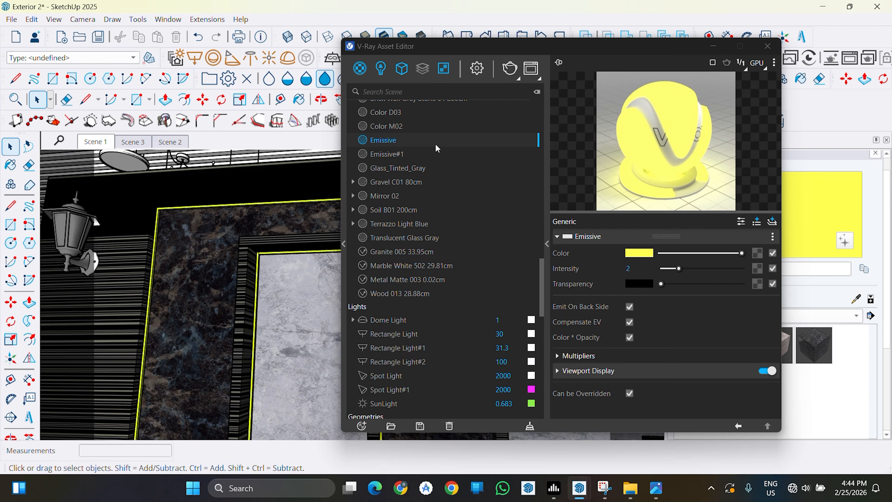
Inspect the Brick Wall Grey Stone 01 200cm material alongside the front wall beside the wall lamp.
left_click_drag(543, 295, 550, 269)
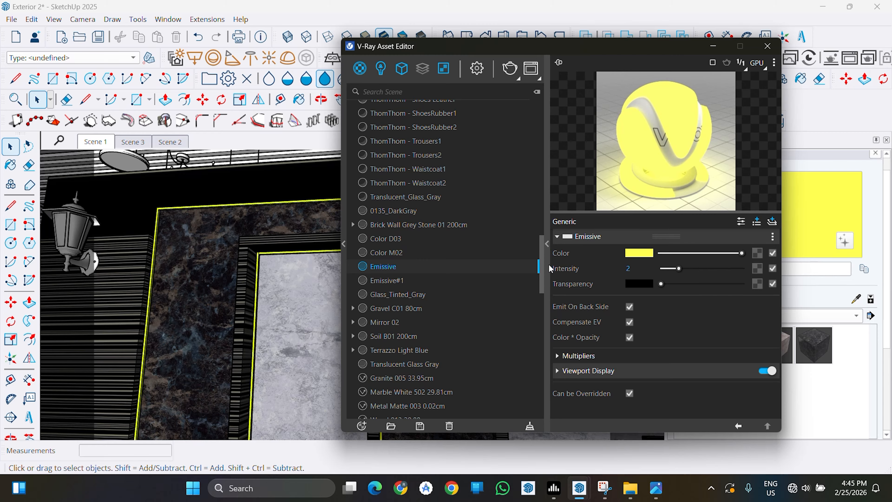
left_click(461, 228)
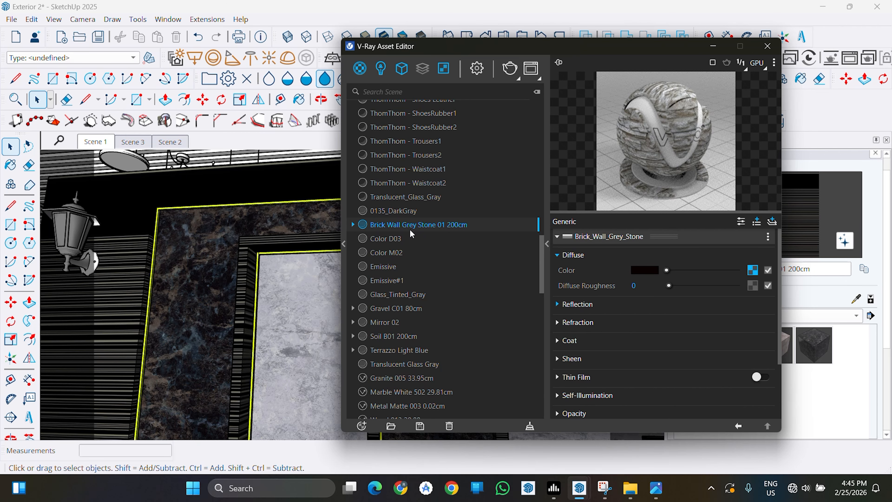
scroll(159, 268, "down", 3)
middle_click_drag(159, 269, 205, 281)
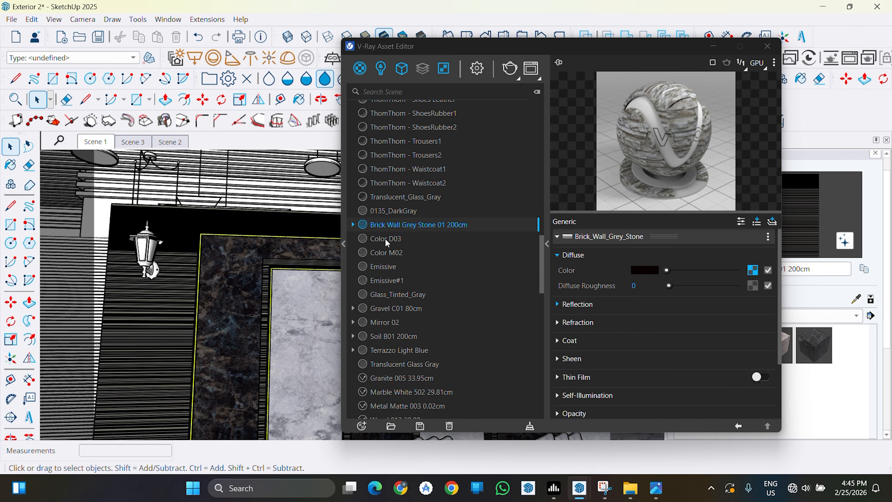
scroll(423, 188, "up", 1)
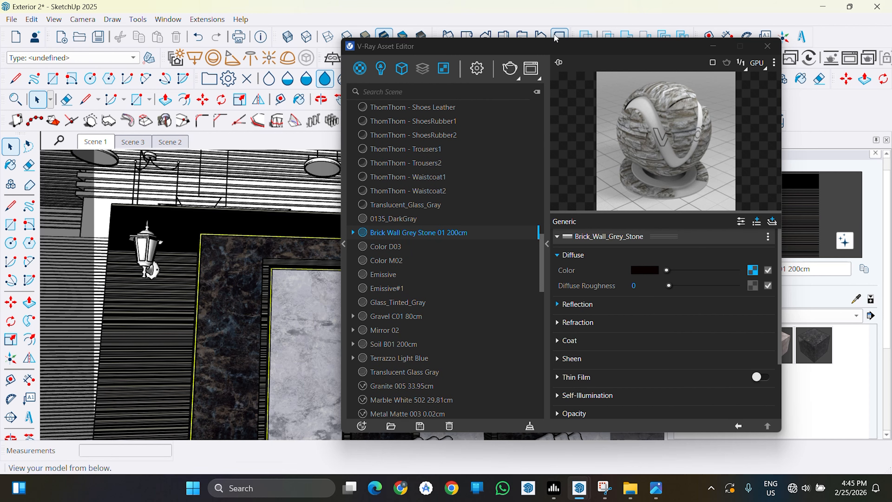
Minimize the V-Ray Asset Editor and examine the ground floor, the balcony with its ornamental panel and the entire front facade.
left_click(716, 47)
scroll(400, 286, "down", 2)
scroll(400, 291, "down", 8)
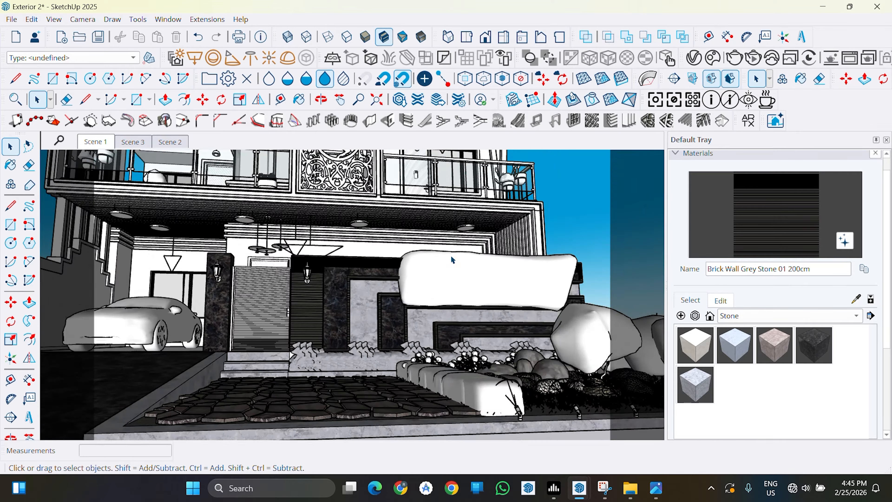
middle_click_drag(404, 291, 428, 266)
scroll(404, 253, "up", 5)
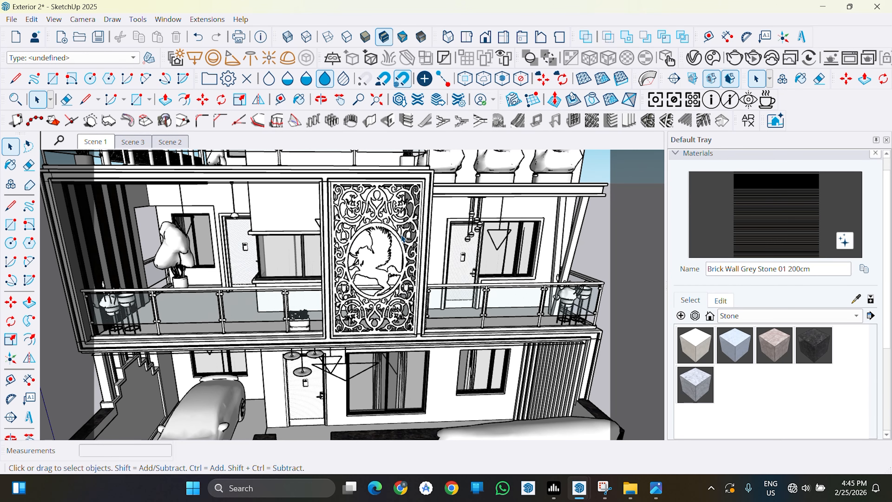
scroll(238, 242, "down", 5)
middle_click_drag(239, 242, 309, 366, "shift")
middle_click_drag(351, 334, 352, 281)
scroll(431, 336, "down", 4)
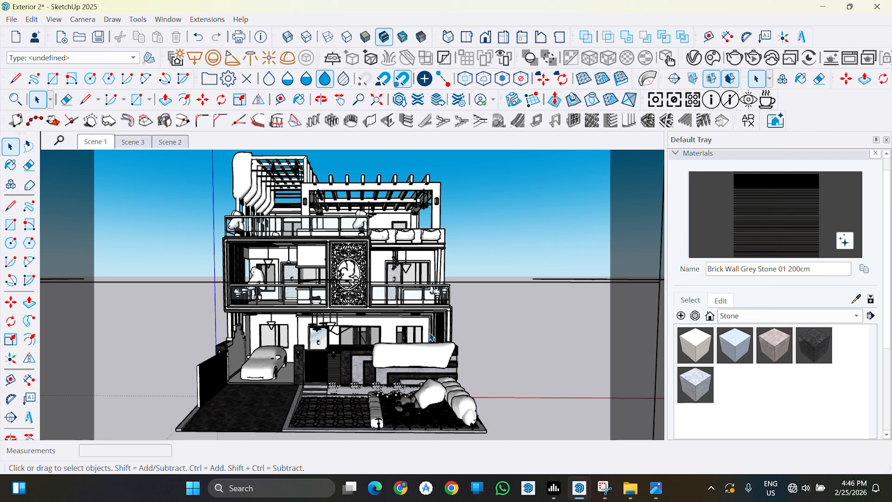
Switch to the image viewer to examine the Gemini-generated picture of the house exterior, and return to SketchUp.
left_click(647, 490)
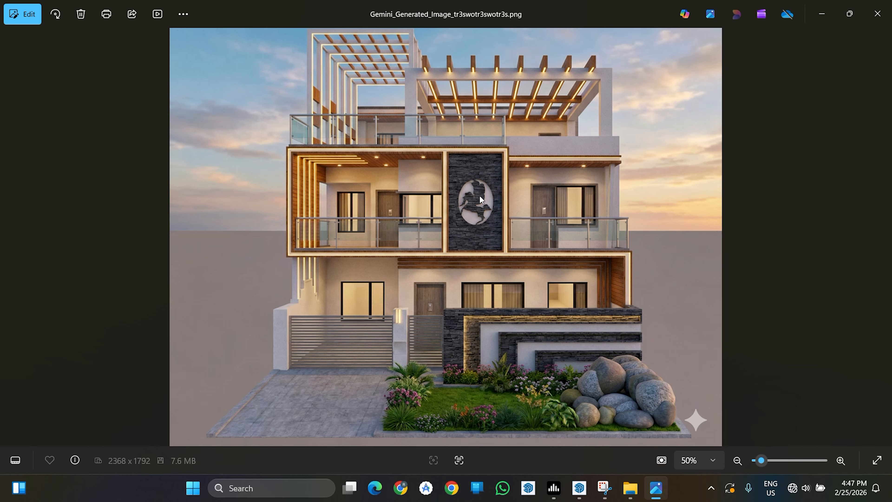
left_click(831, 15)
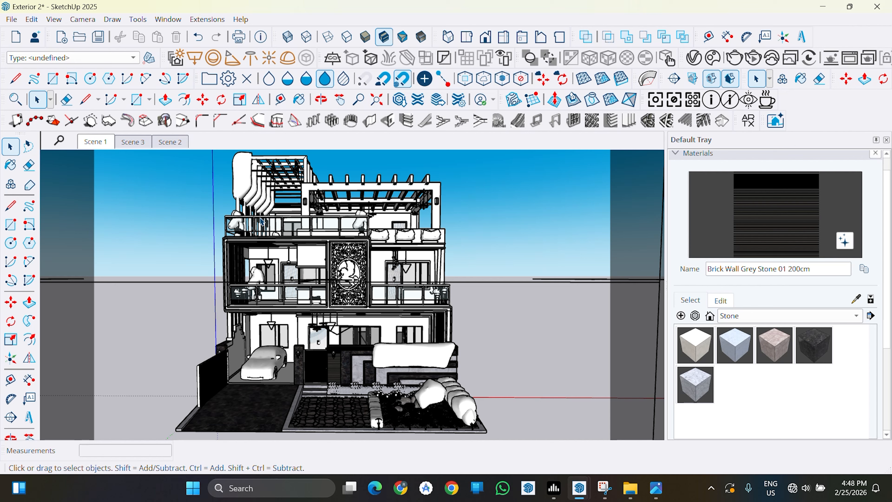
Examine the house's facade, driveway and car porch from several elevated and low angles.
middle_click_drag(262, 221, 222, 246)
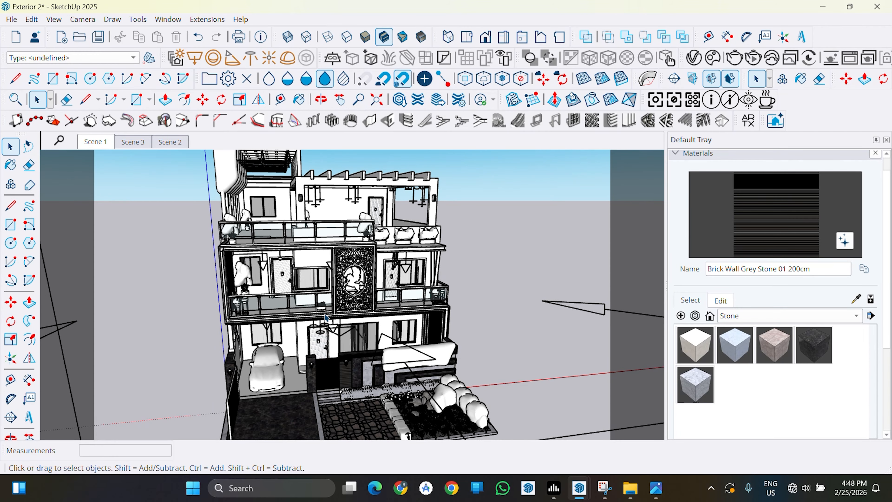
left_click_drag(247, 352, 218, 347)
key("space")
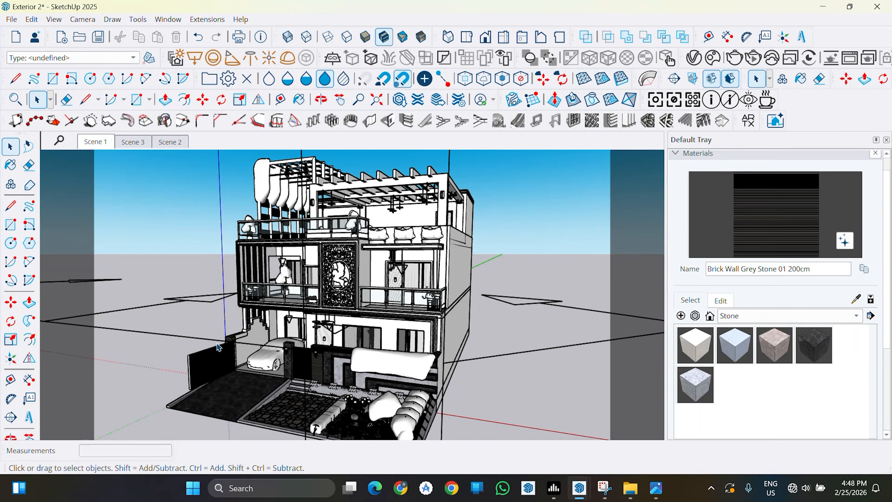
middle_click_drag(218, 347, 267, 363)
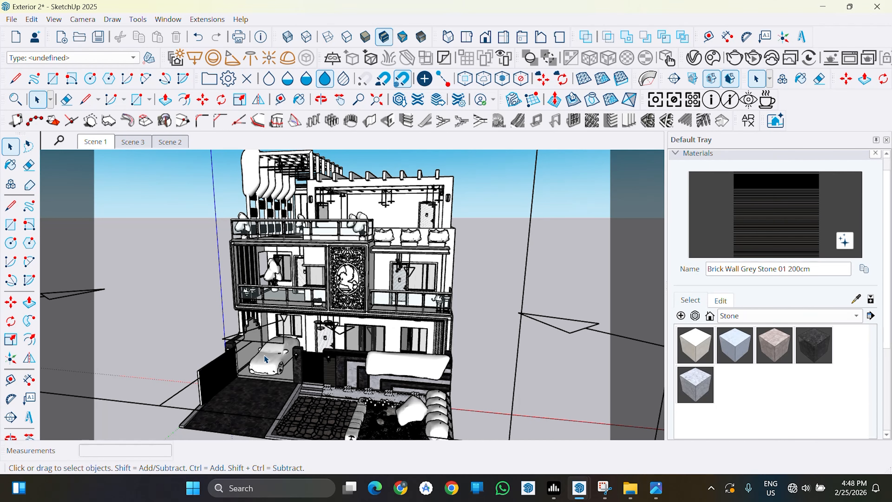
scroll(264, 355, "up", 5)
middle_click_drag(265, 355, 298, 371)
scroll(314, 368, "down", 3)
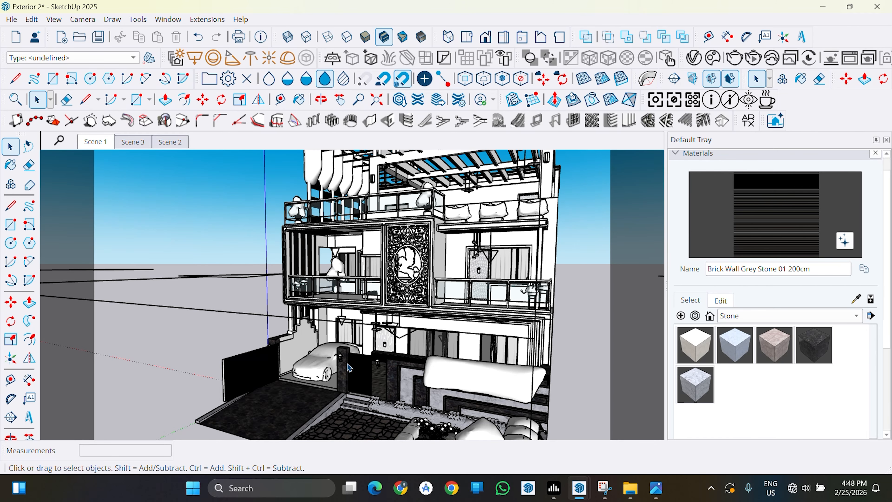
middle_click_drag(349, 367, 345, 369)
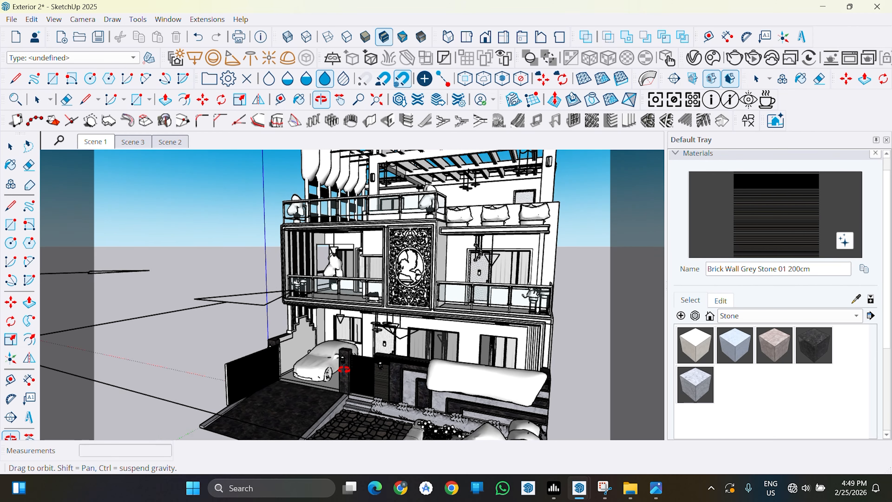